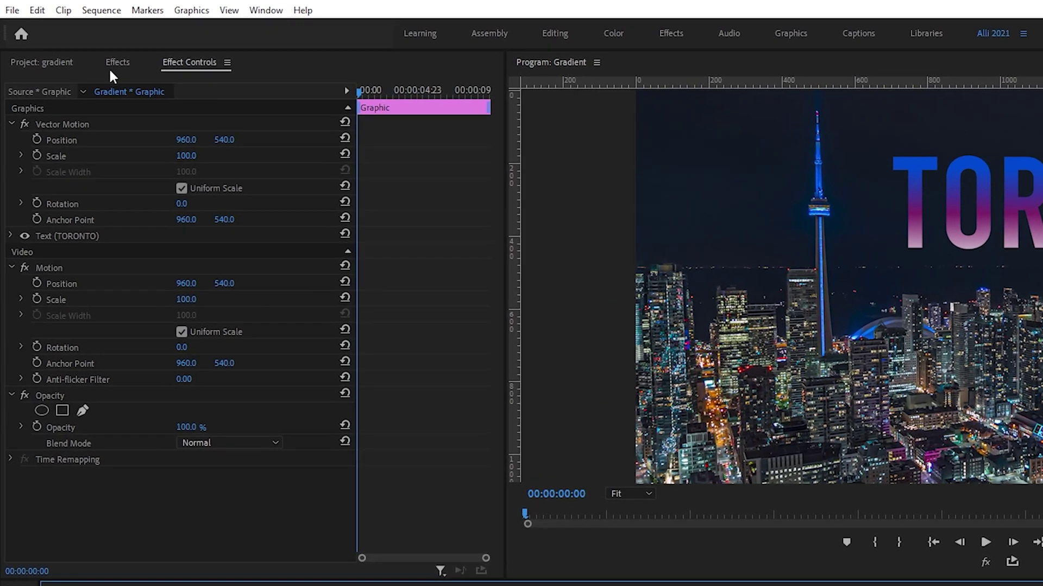
Find the Transform effect by searching 'transform' and apply it to the TORONTO clip
click(90, 49)
click(86, 81)
text(transform)
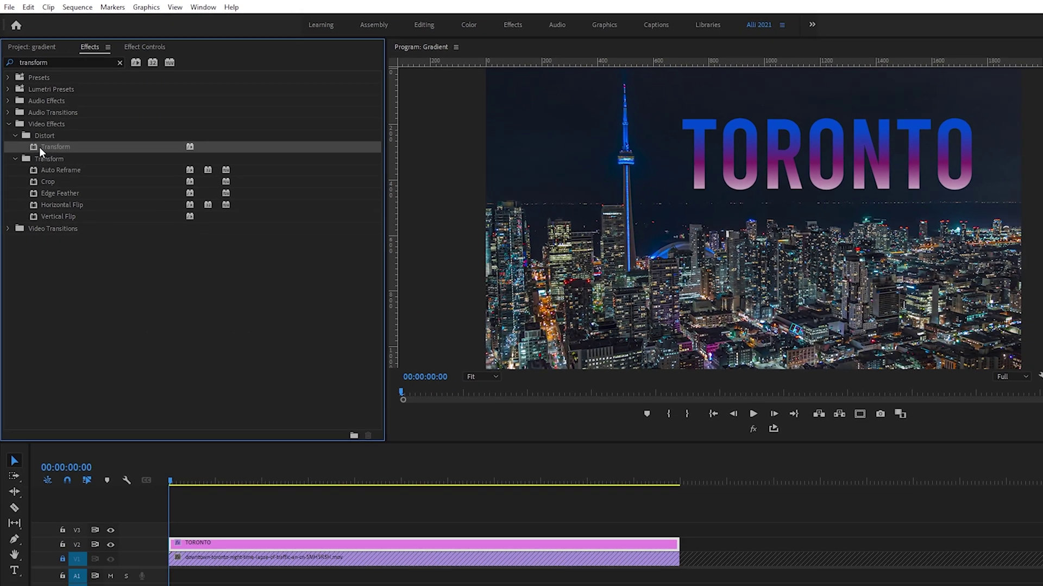
drag(53, 192, 192, 523)
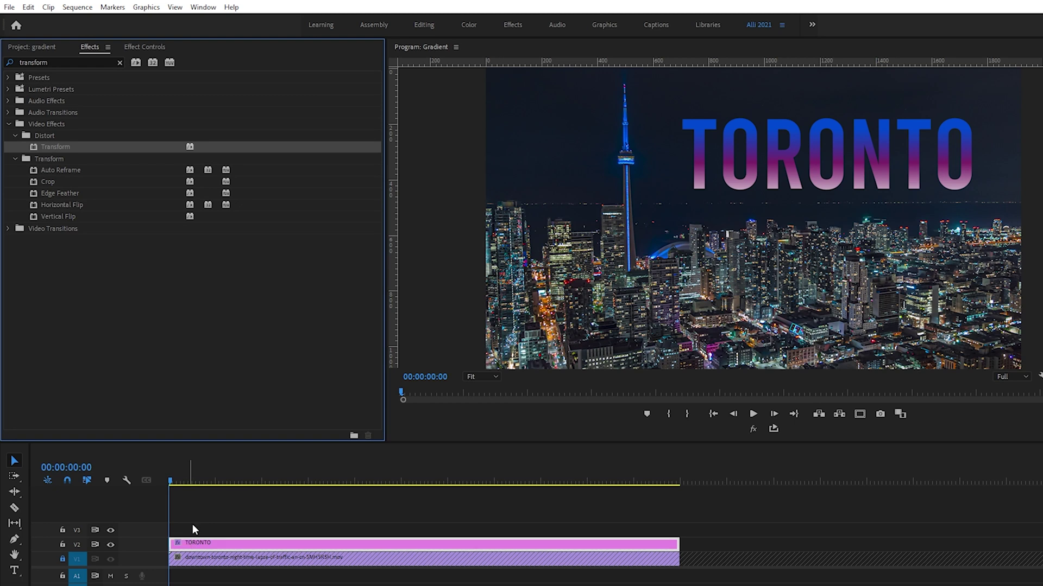
Move to 00:00:00:10 and set a Transform Position keyframe at 960, 540
click(133, 47)
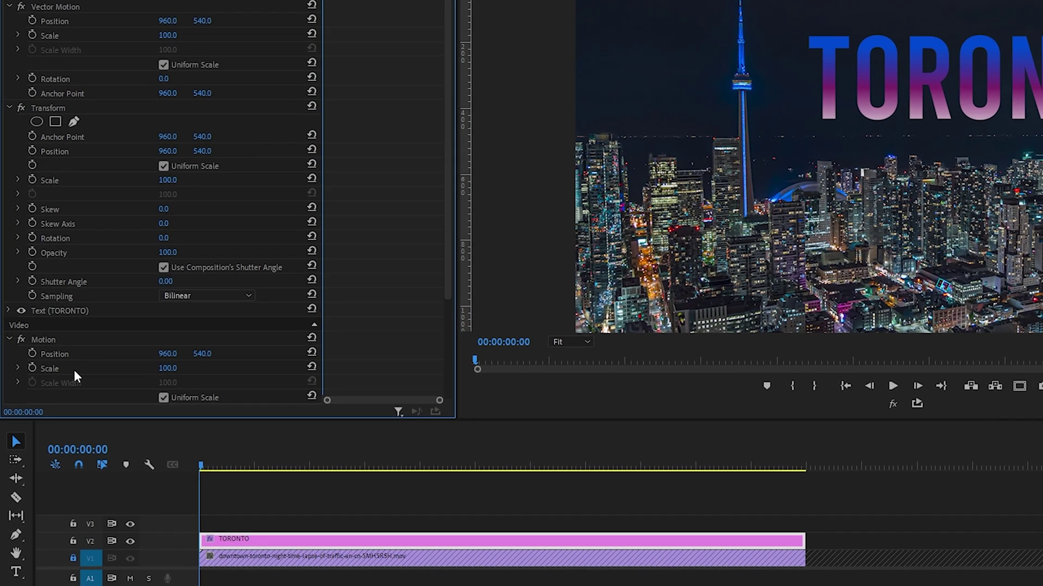
click(184, 460)
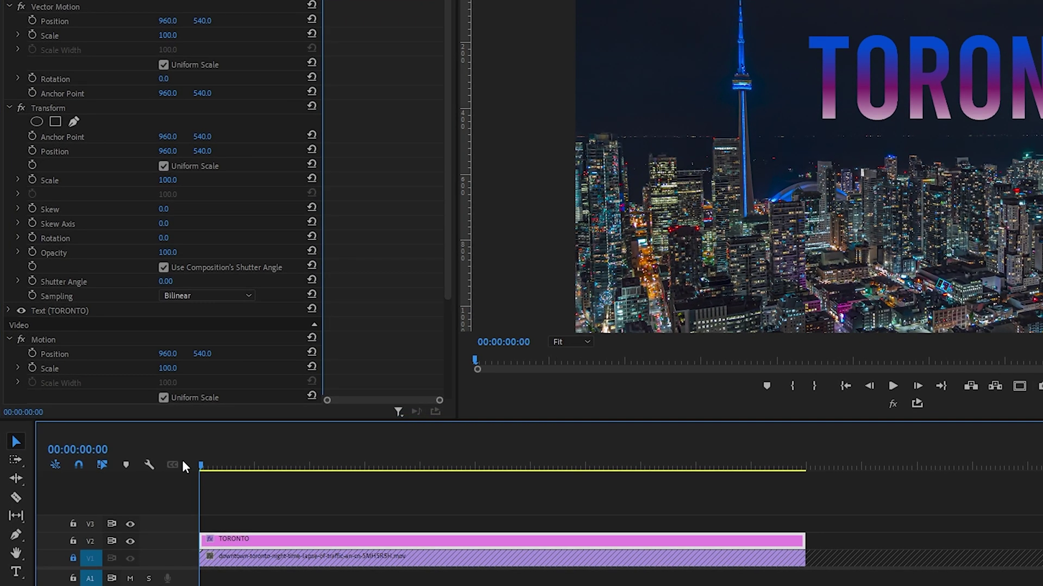
key(space)
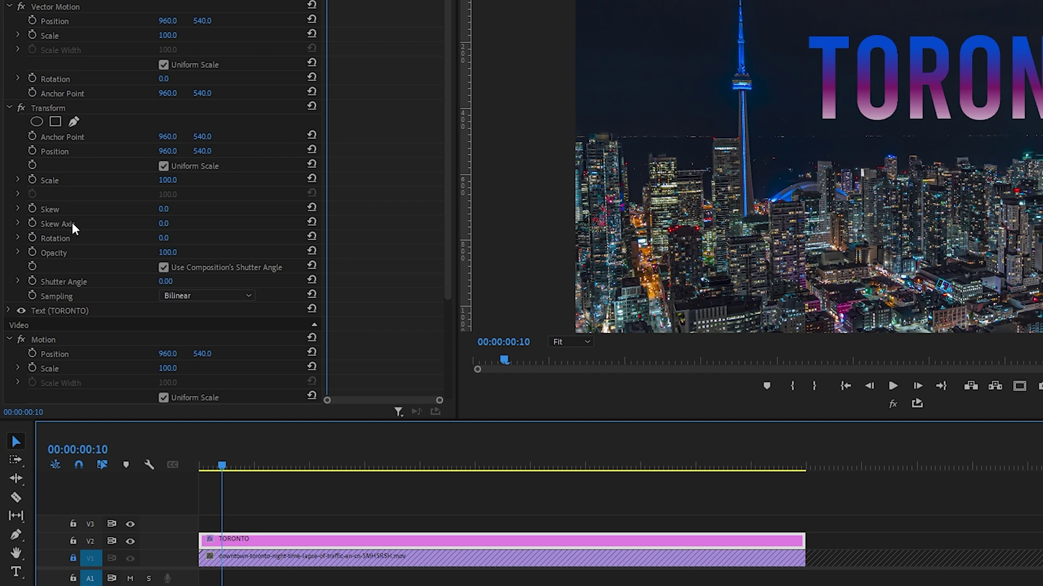
click(32, 152)
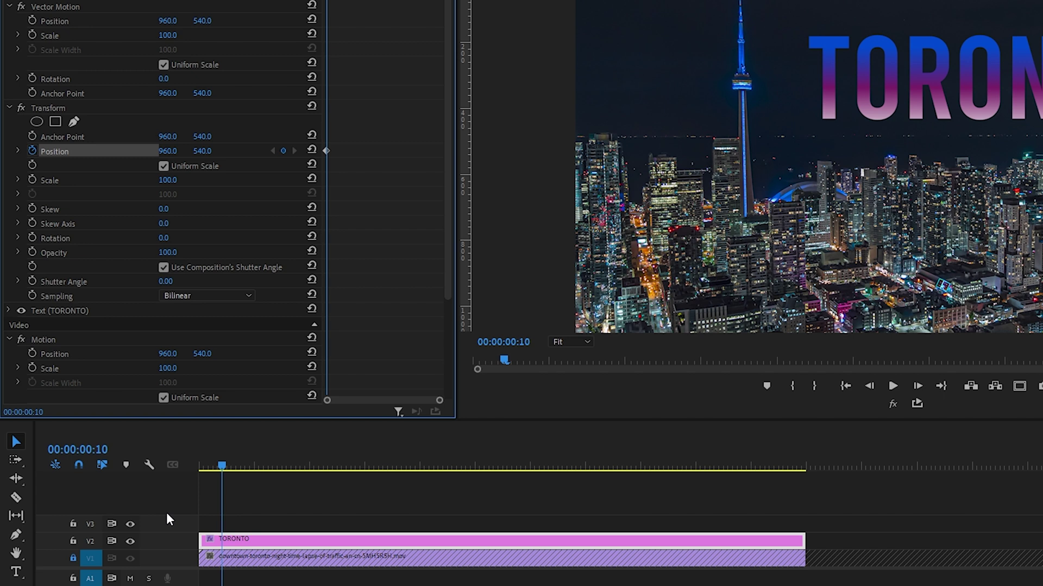
At the start of the clip, move TORONTO off-frame left to Position X -346
key(Home)
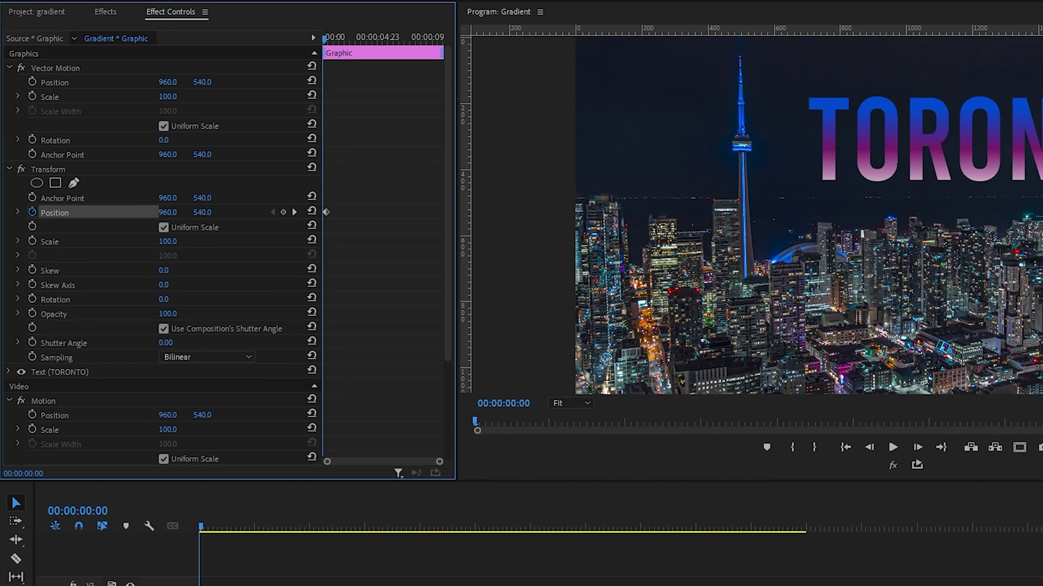
drag(163, 212, 90, 213)
drag(439, 461, 359, 462)
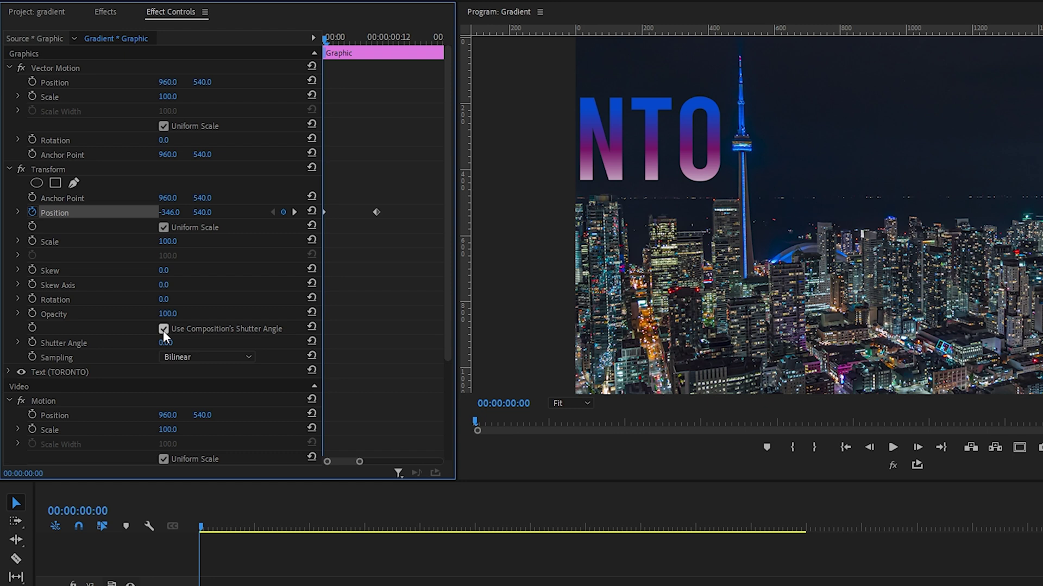
Set the Transform effect's shutter angle to 180 for motion blur
click(171, 344)
text(180)
click(203, 516)
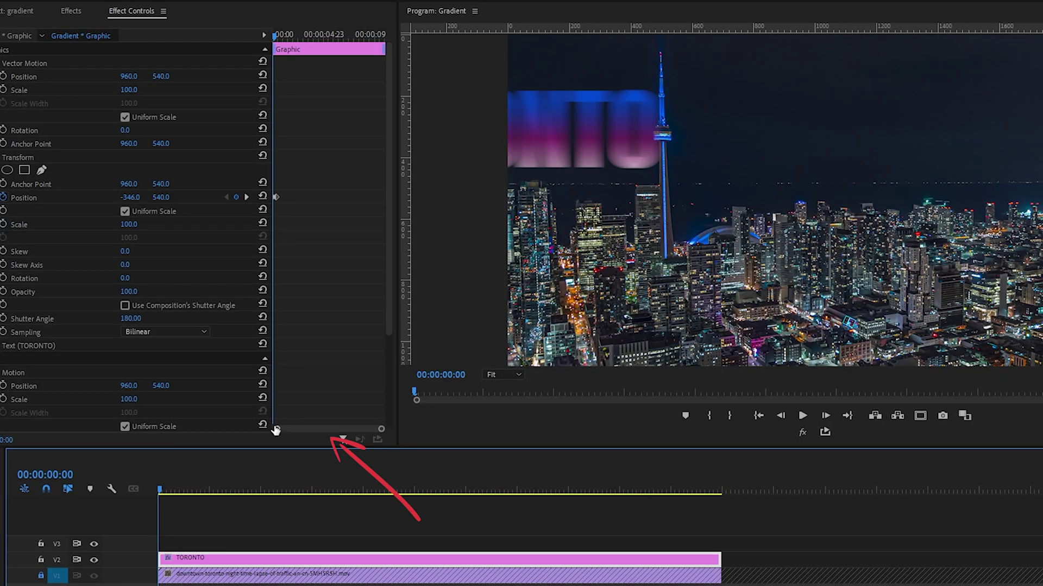
drag(275, 428, 312, 430)
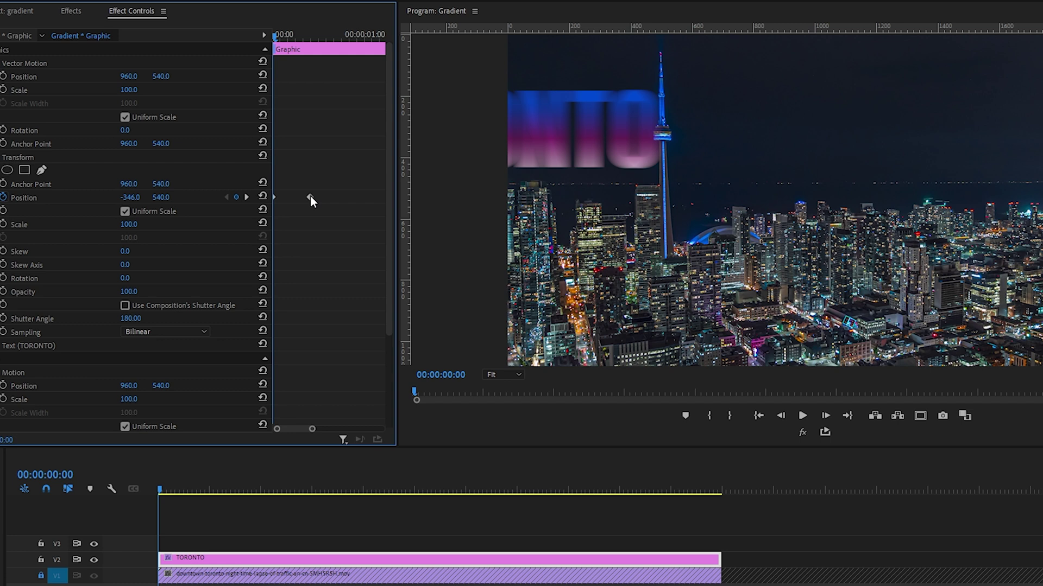
Give the second Position keyframe Ease In temporal interpolation
right_click(310, 197)
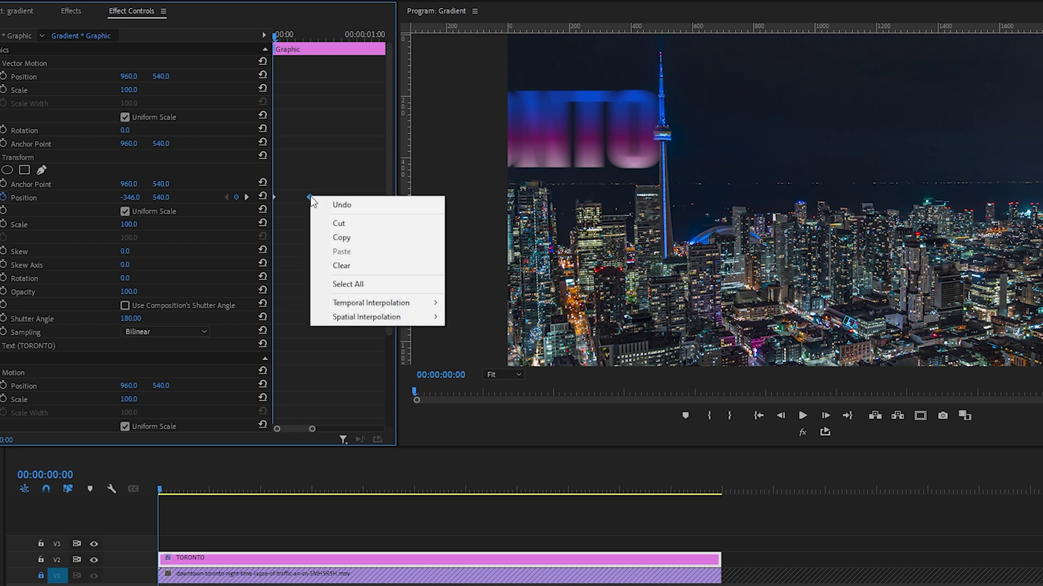
mouse_move(352, 302)
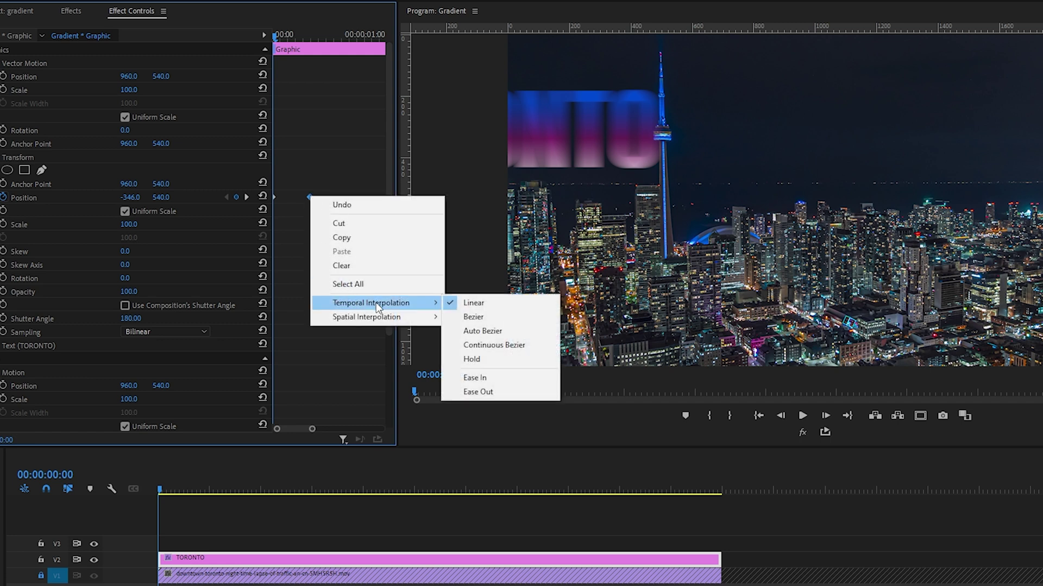
click(475, 379)
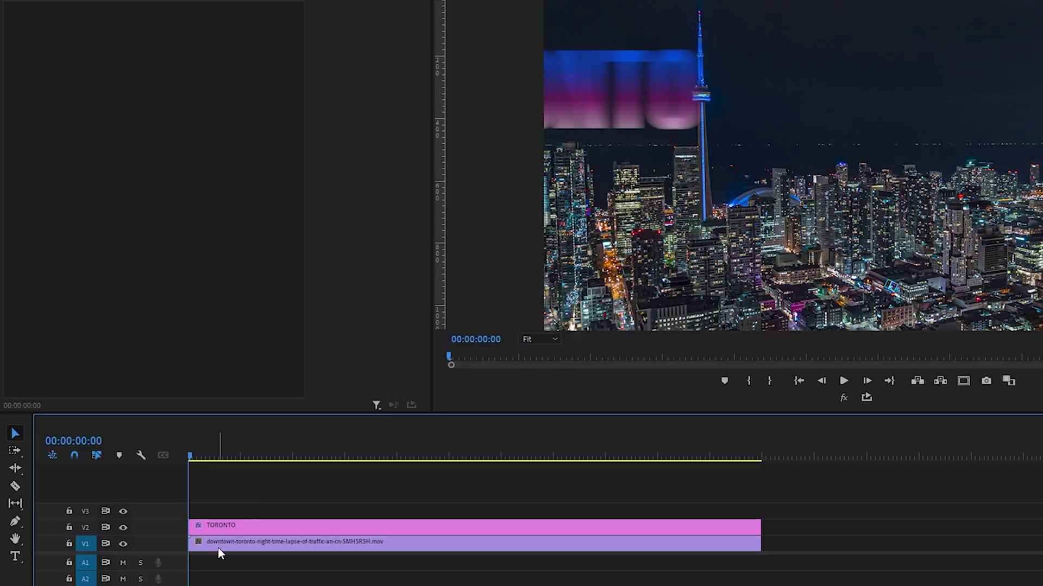
Copy the night footage from V1 to V3, lock V1, and select the V3 copy
click(218, 548)
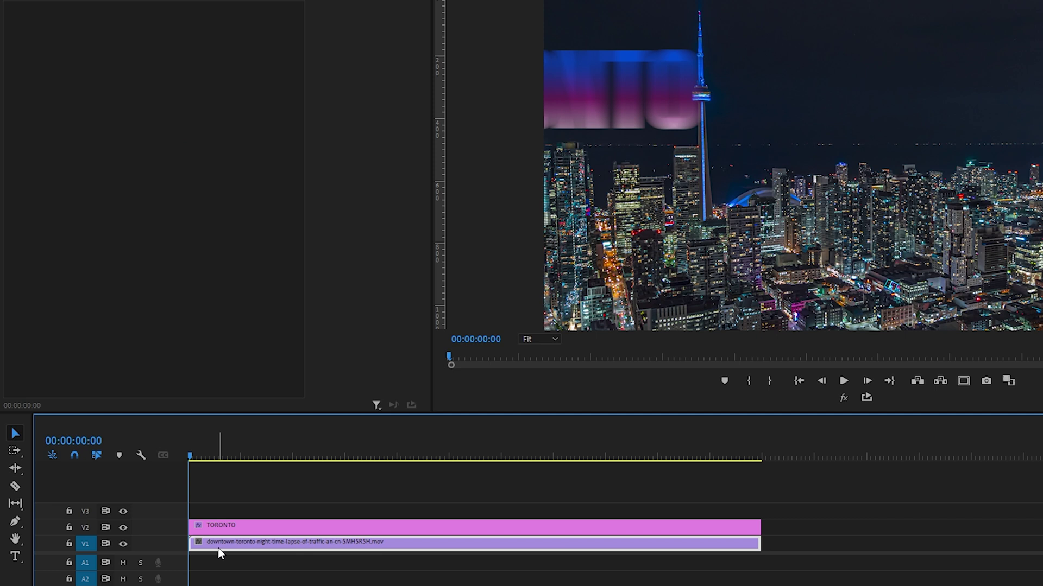
drag(220, 552, 213, 512)
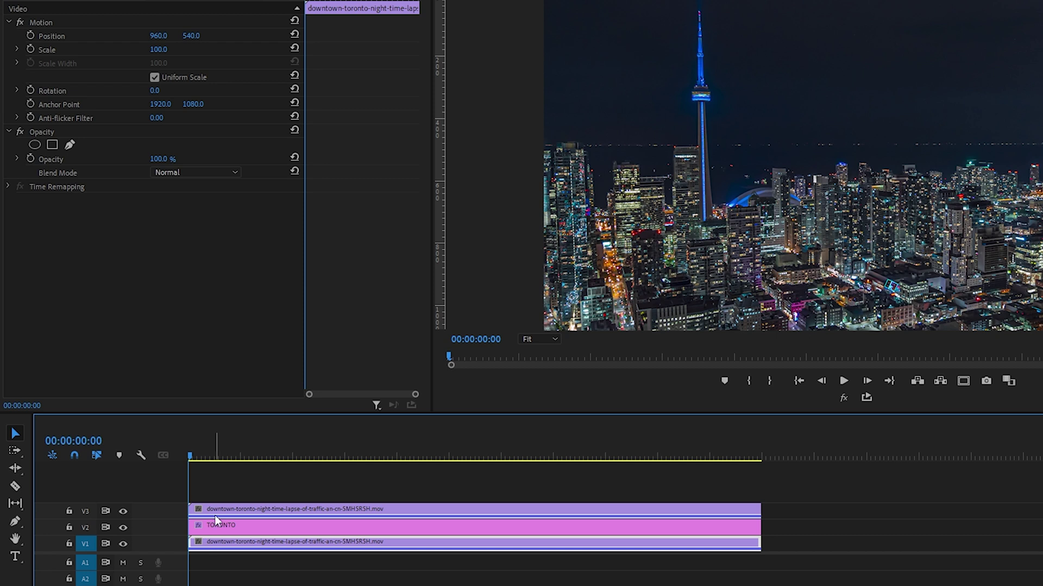
click(68, 544)
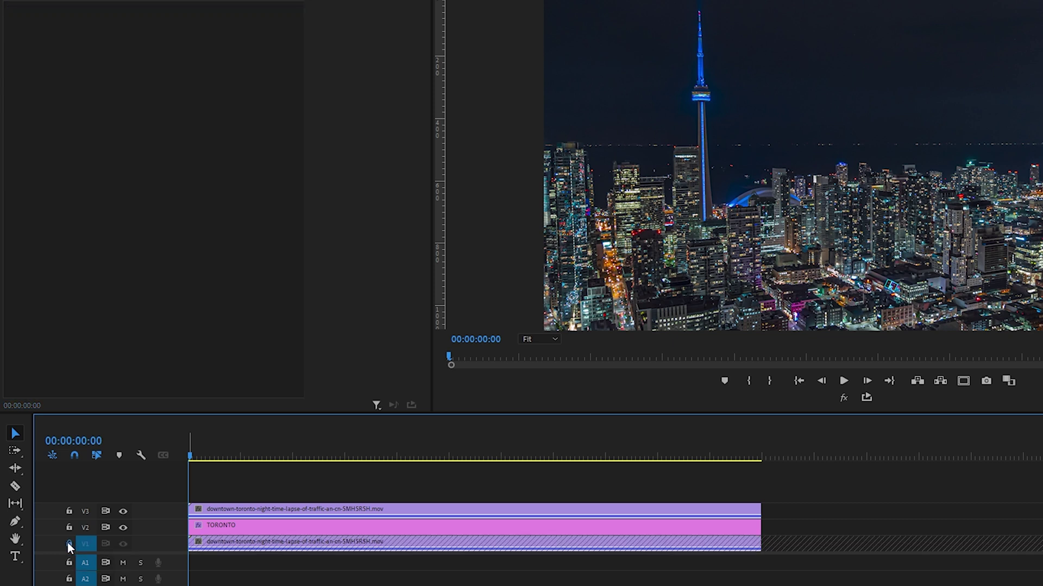
click(227, 513)
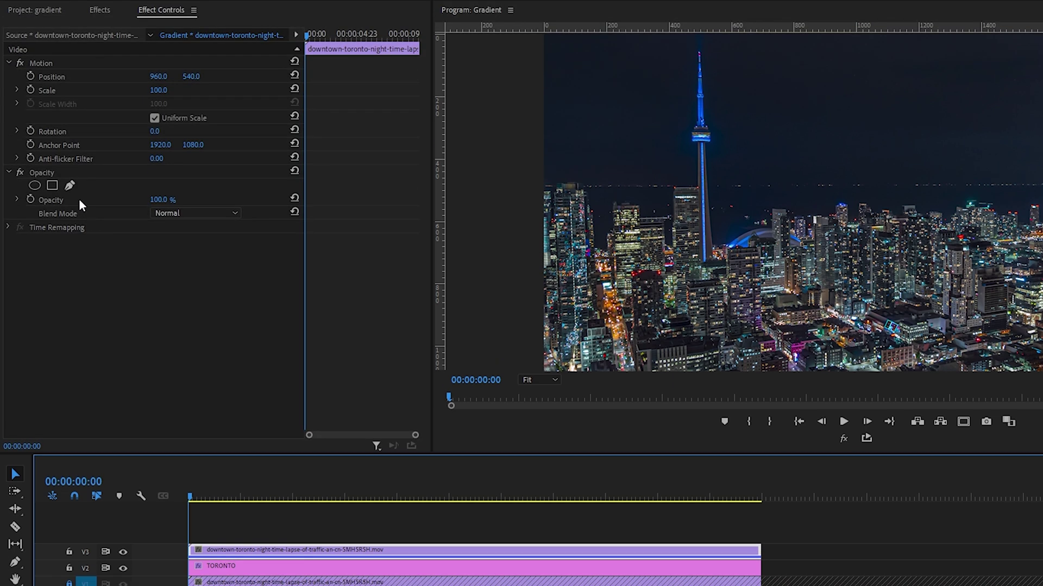
Start a pen mask on the V3 copy's Opacity and zoom the monitor to 200%
click(69, 185)
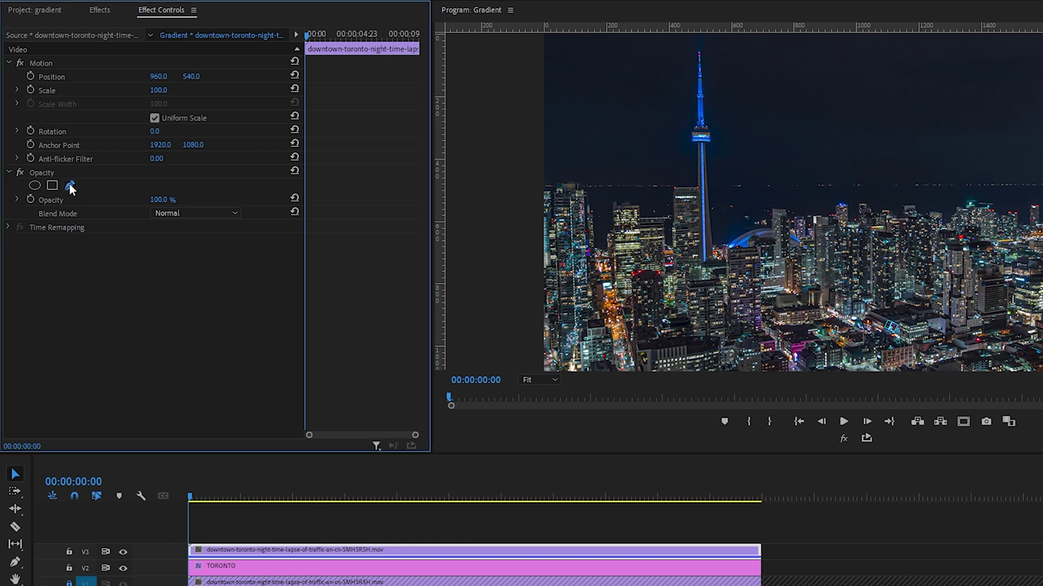
click(533, 385)
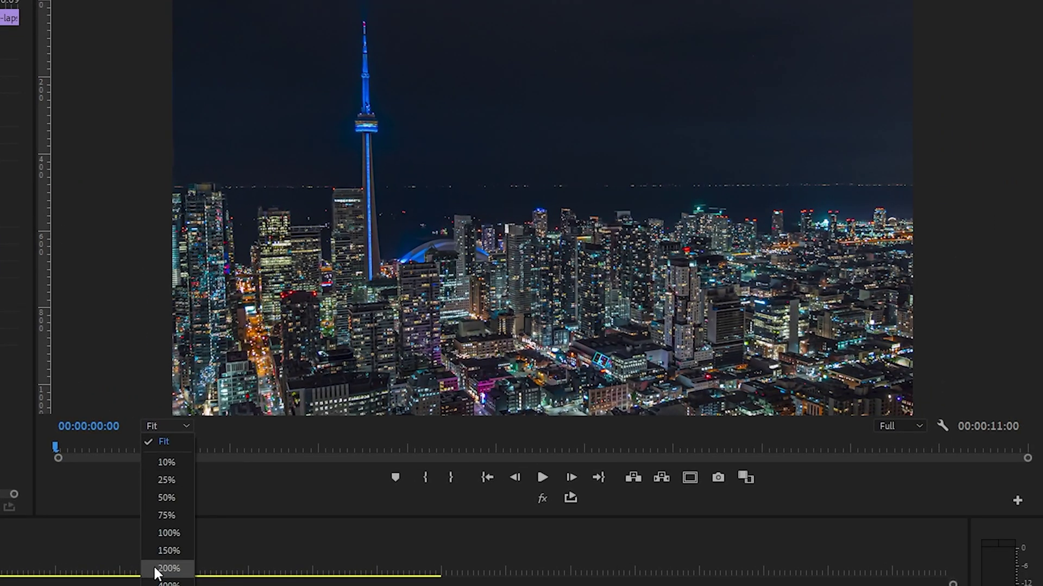
click(154, 568)
drag(1030, 202, 1031, 95)
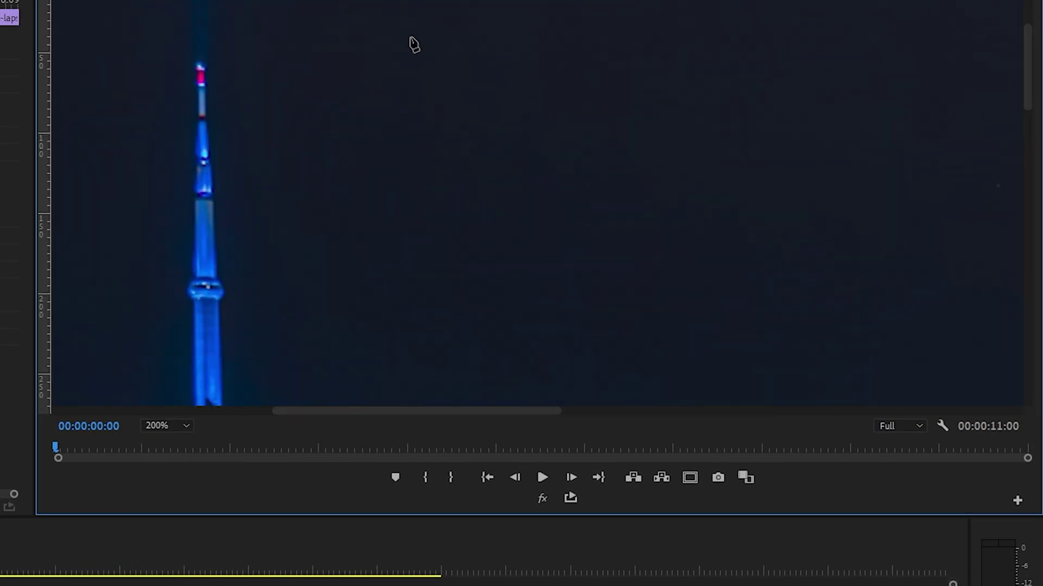
Place mask points from above the tower's tip down its spire and right edge
click(207, 56)
click(207, 118)
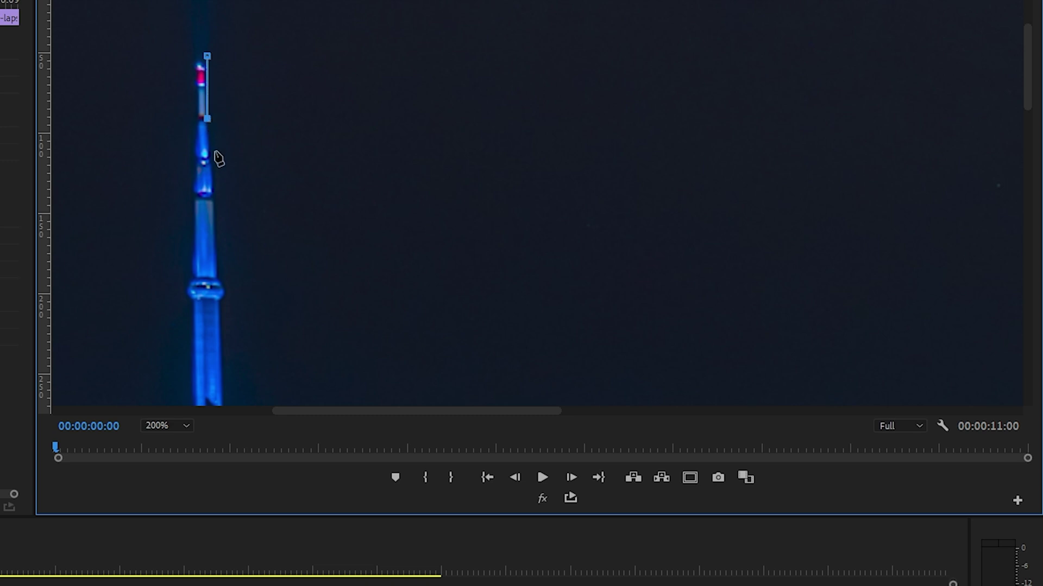
click(219, 279)
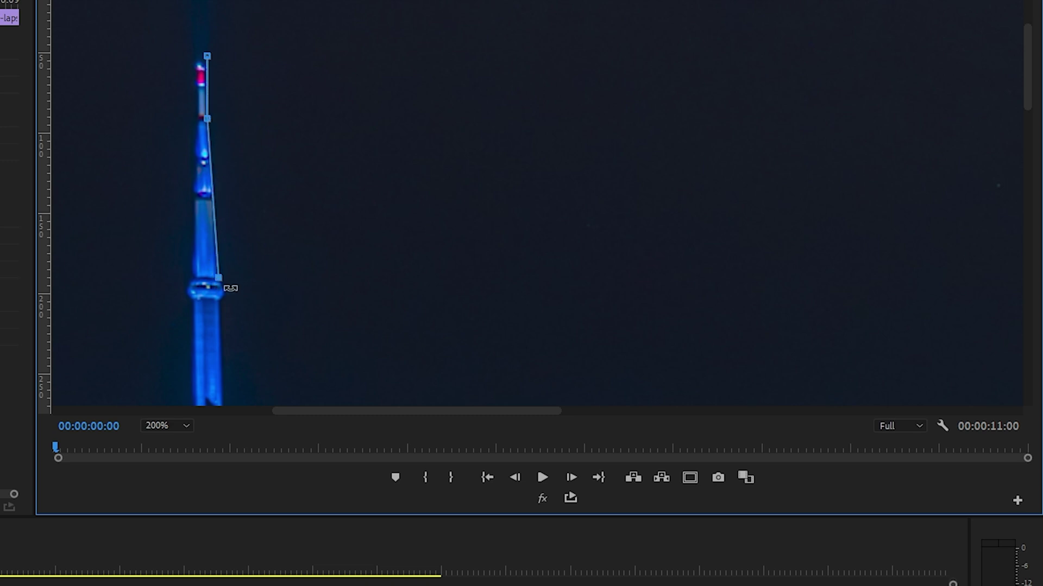
click(228, 292)
click(217, 307)
click(222, 392)
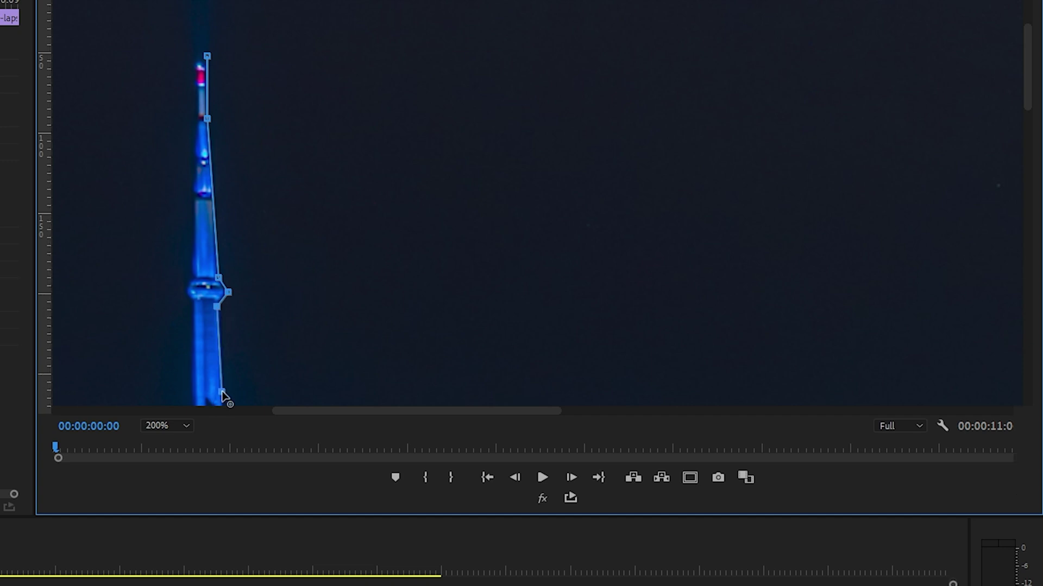
Continue the mask around the right edge of the tower's pod and down its shaft
scroll(222, 396, down, 5)
click(226, 144)
click(231, 163)
click(245, 186)
click(257, 205)
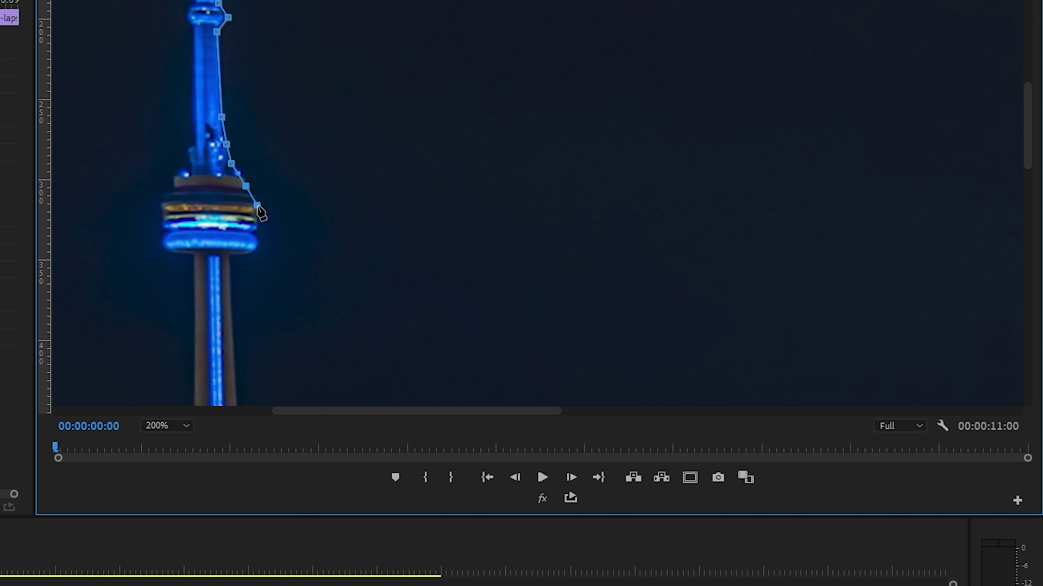
click(255, 231)
click(259, 254)
click(240, 264)
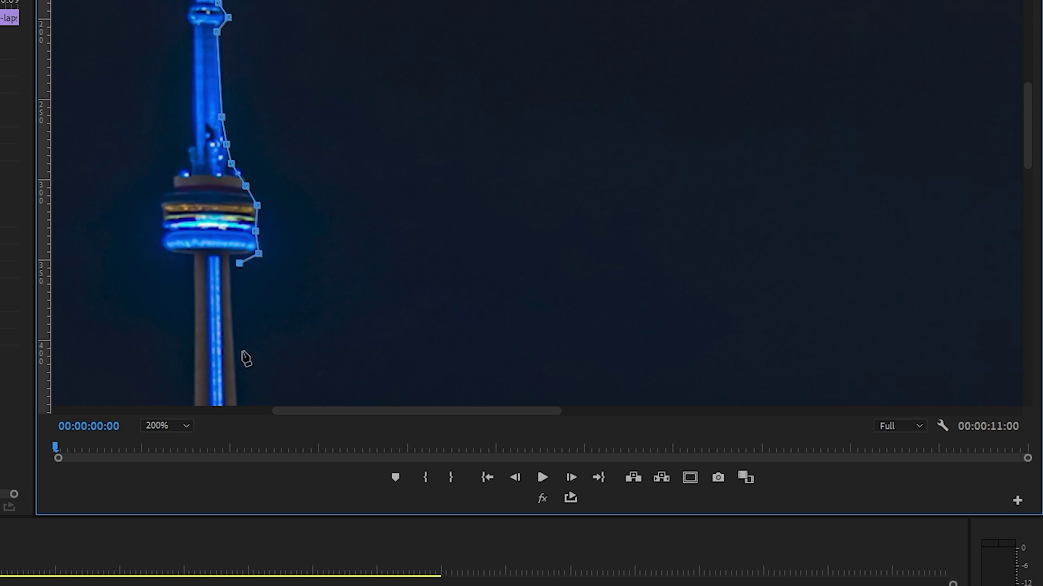
click(240, 389)
Return the monitor to Fit and close the mask around the frame's left side
click(178, 425)
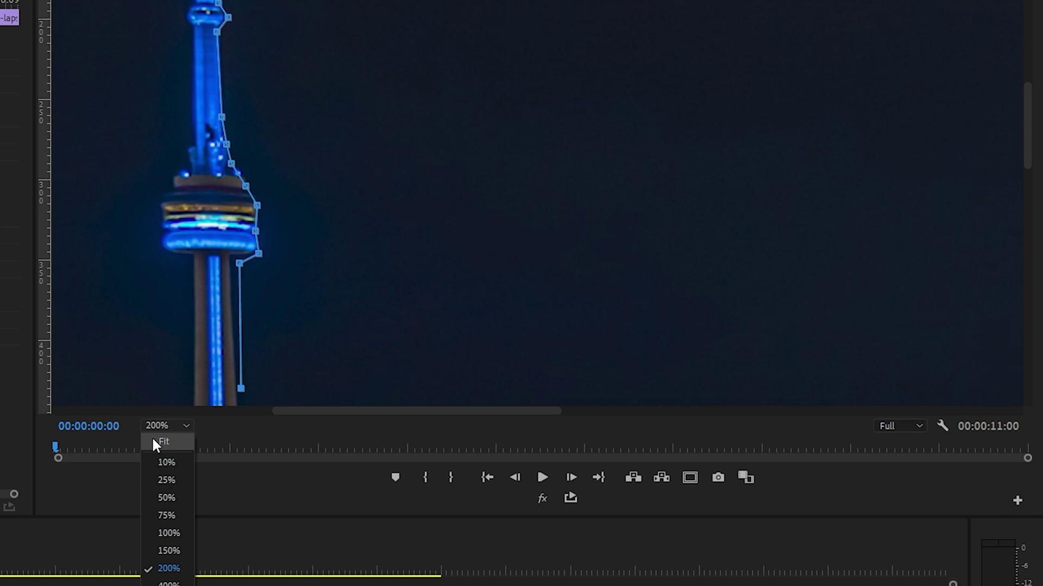
click(152, 435)
click(377, 205)
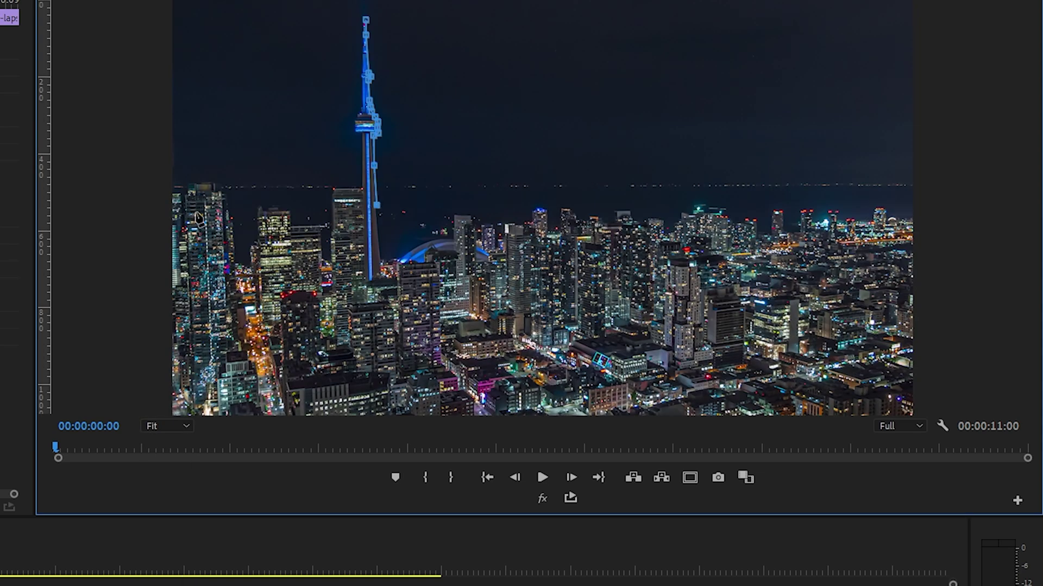
click(167, 226)
click(162, 3)
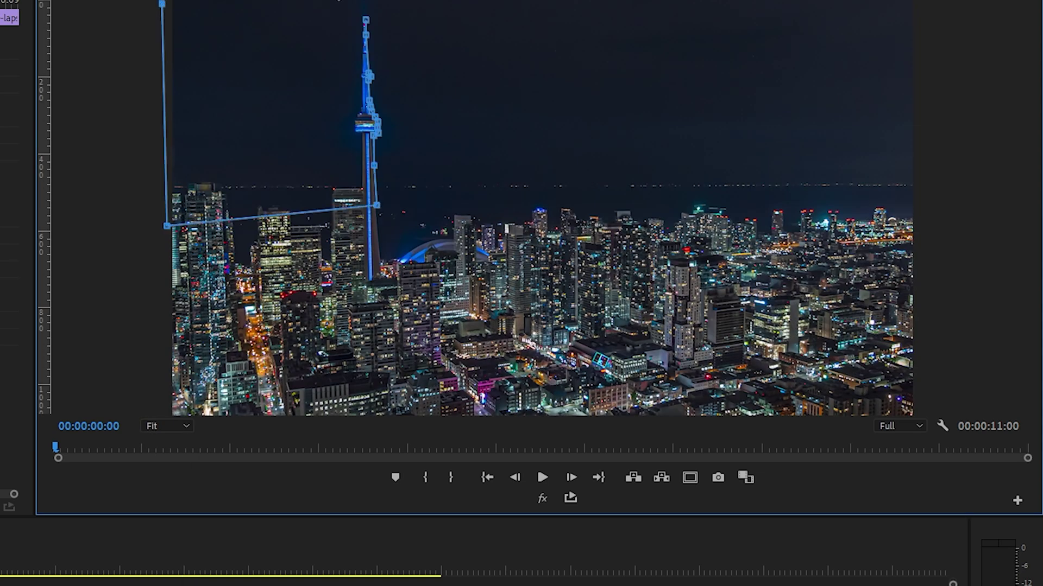
click(374, 2)
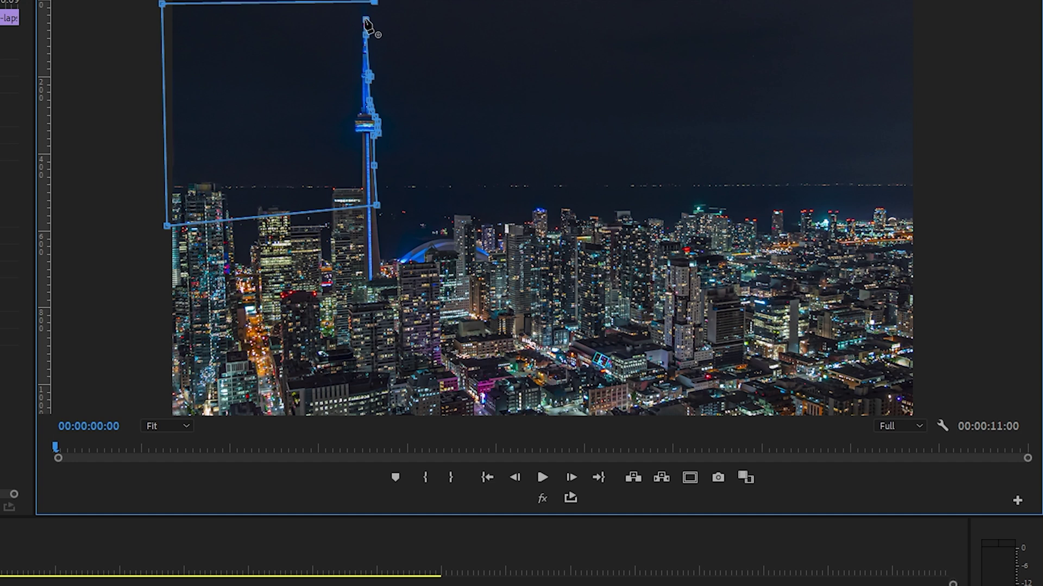
drag(367, 25, 384, 28)
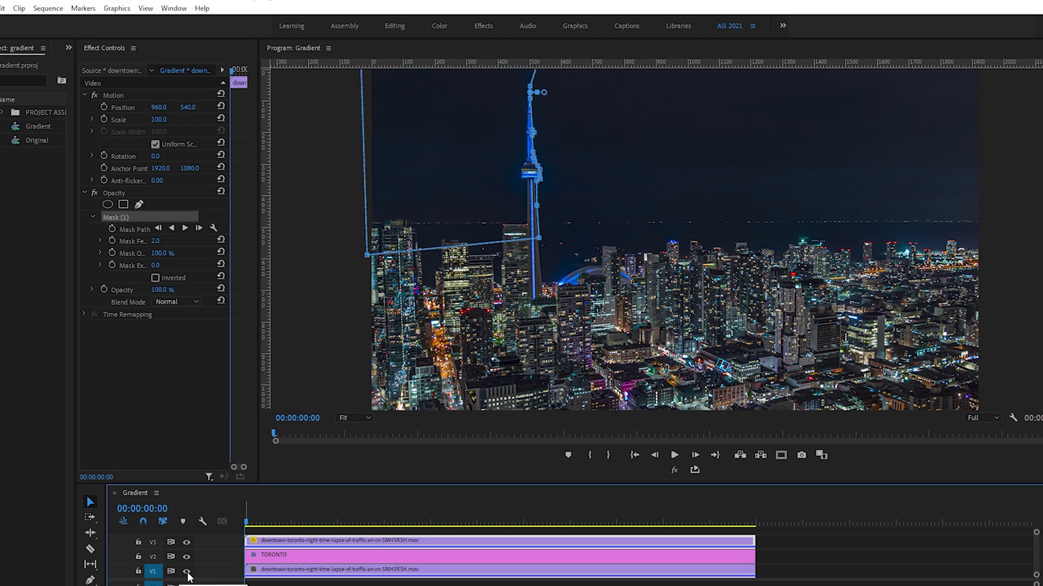
click(187, 572)
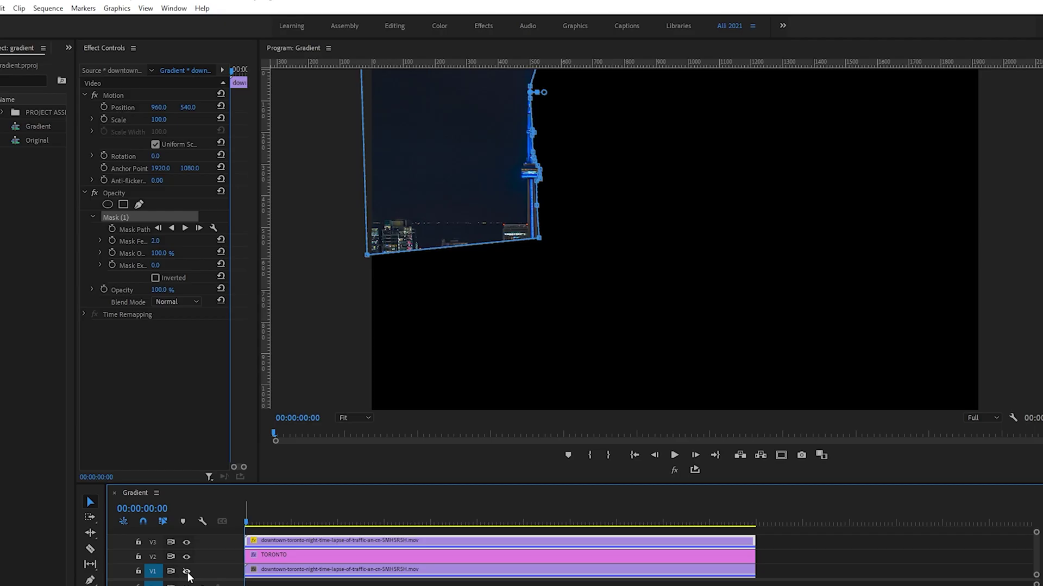
click(187, 572)
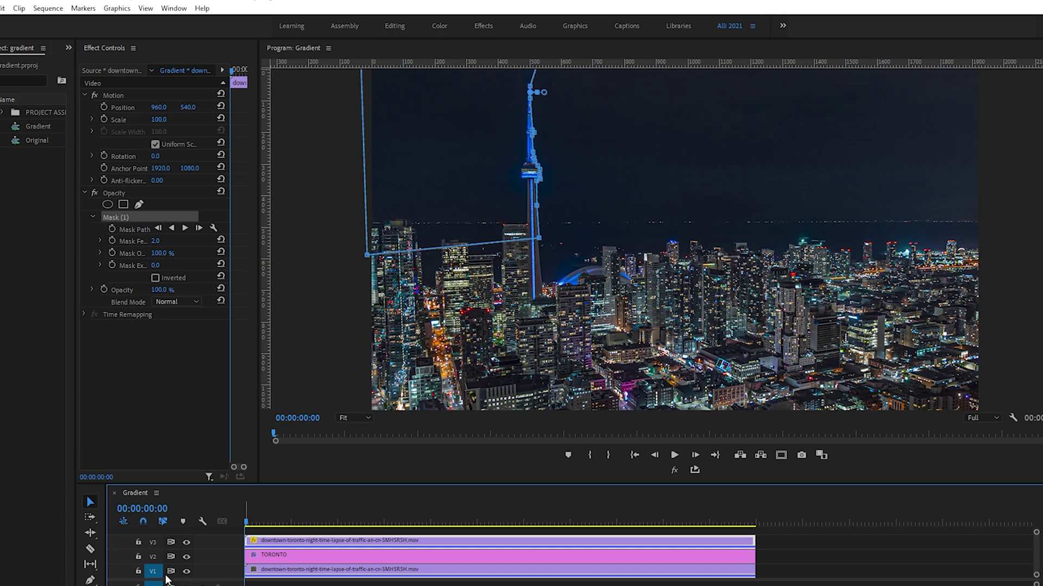